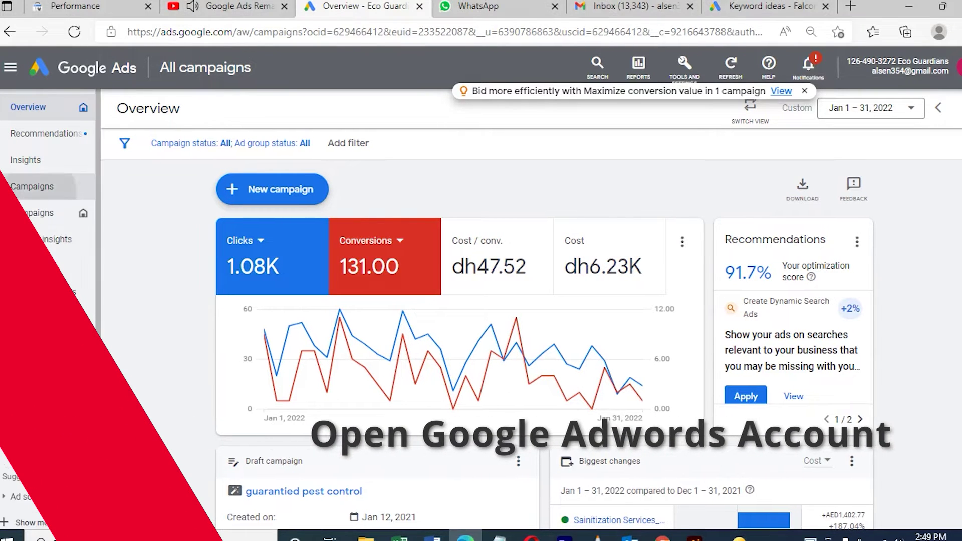
# Open the audience manager from the campaigns overview and start a new audience named "website visitors"
pyautogui.click(32, 186)
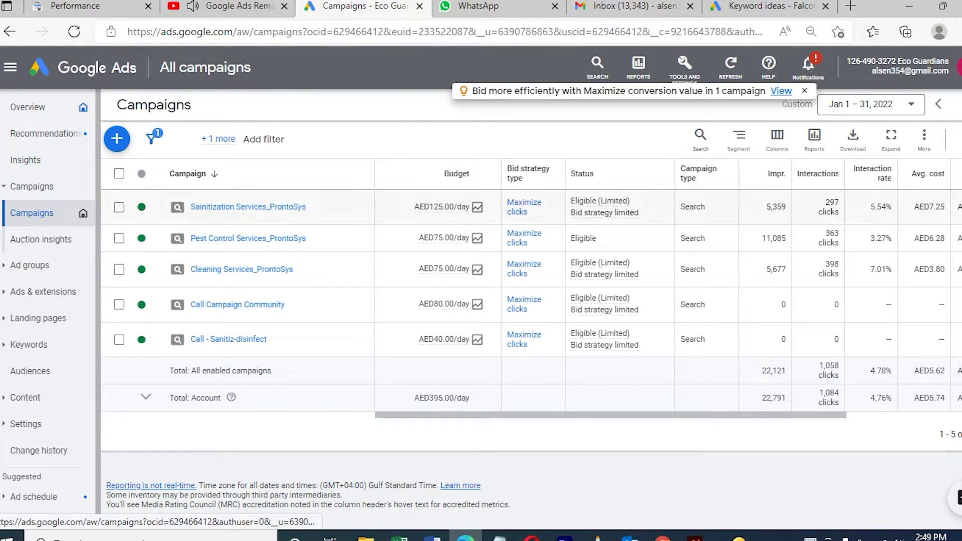
pyautogui.click(685, 65)
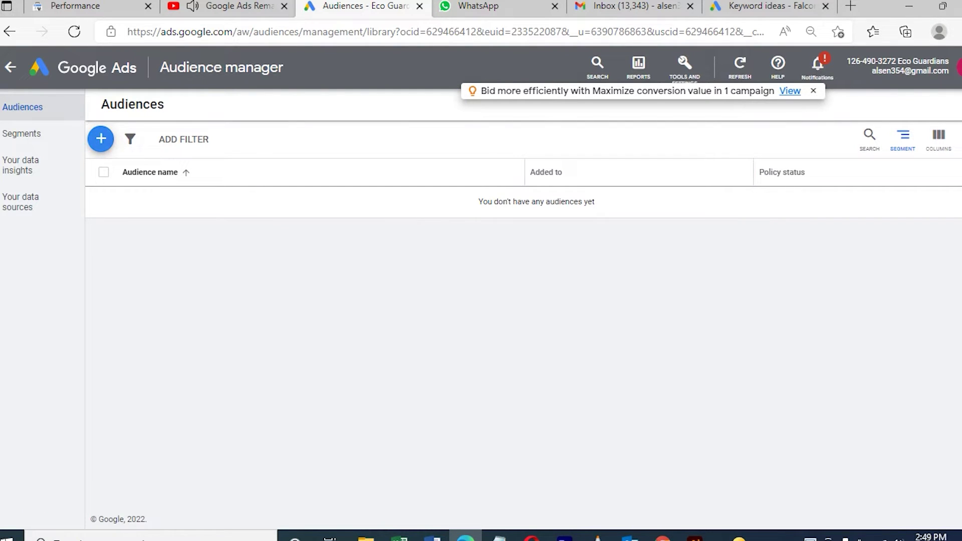
pyautogui.click(101, 139)
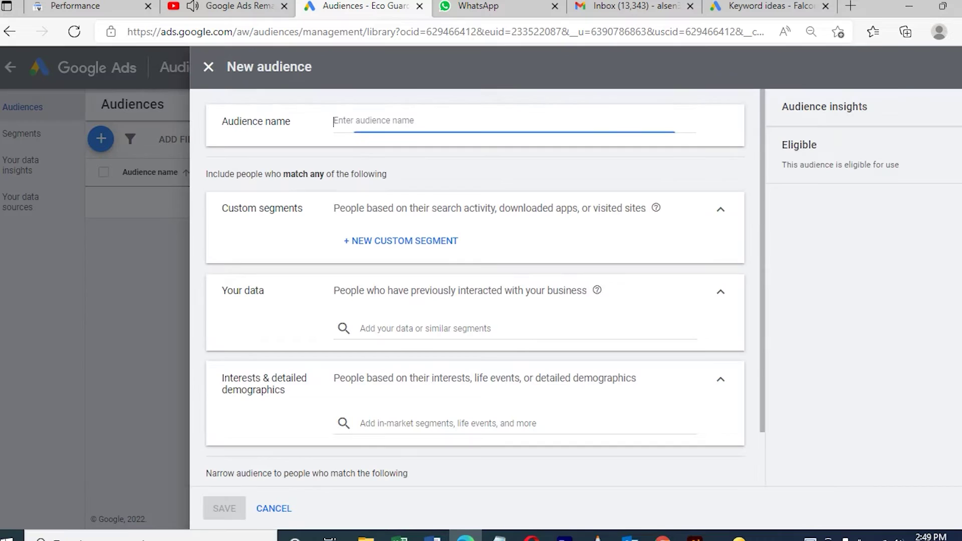
pyautogui.press('Escape')
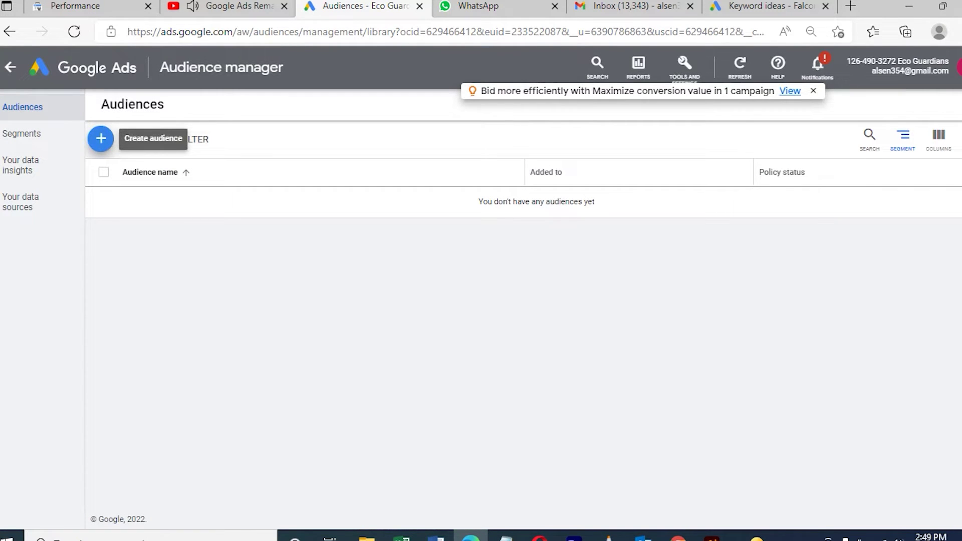
pyautogui.click(100, 138)
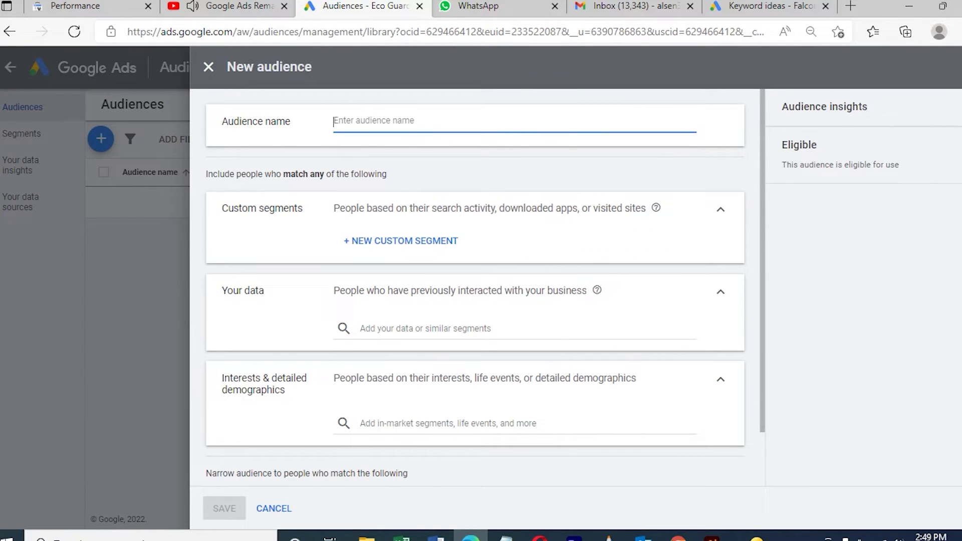
pyautogui.write('website')
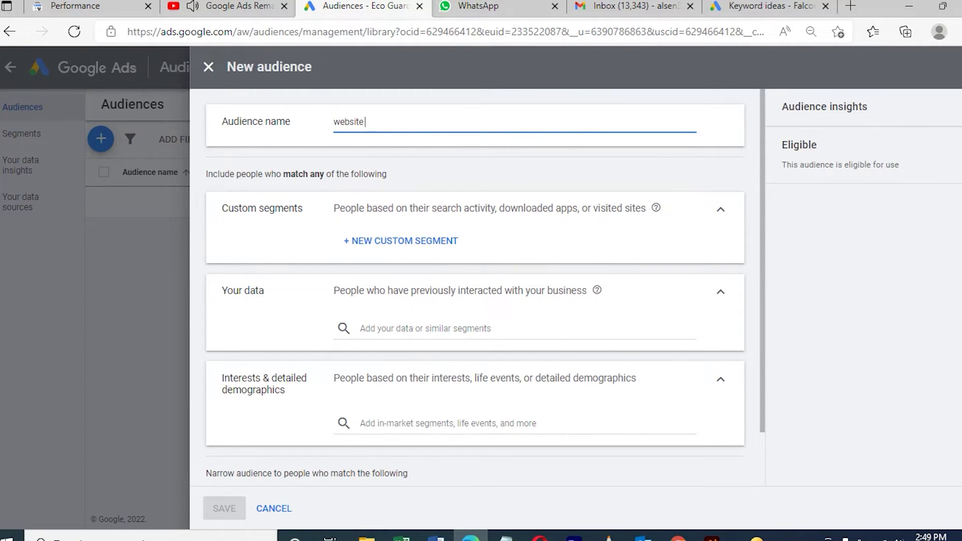
pyautogui.write(' visitors')
# Start a new custom segment for the audience, named "website visit only through google"
pyautogui.click(401, 241)
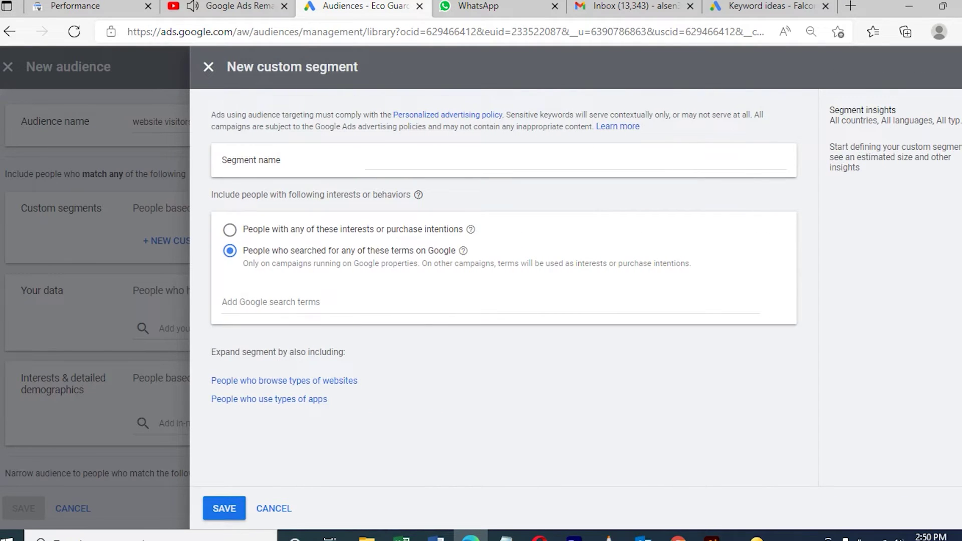
pyautogui.click(365, 158)
pyautogui.write('web')
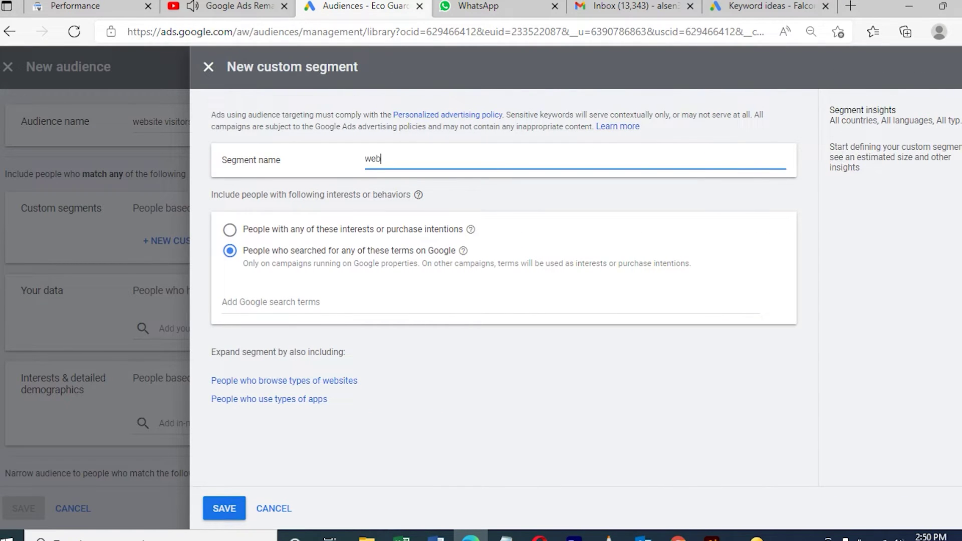
pyautogui.write('site visit only through google')
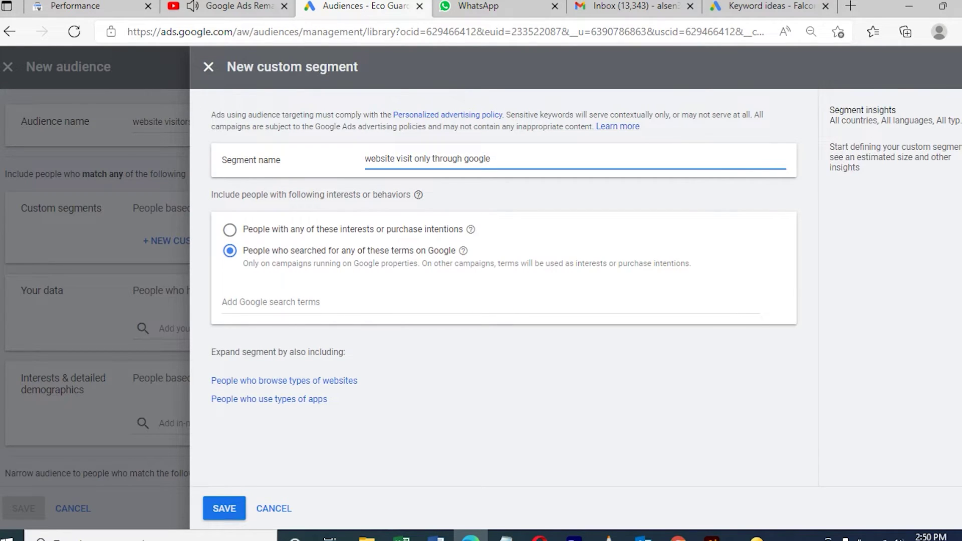
# Add the Google search terms "professional deep cleaning services dubai", "best deep cleaning services in dubai" and "best deep cleaning companies in dubai"
pyautogui.click(223, 301)
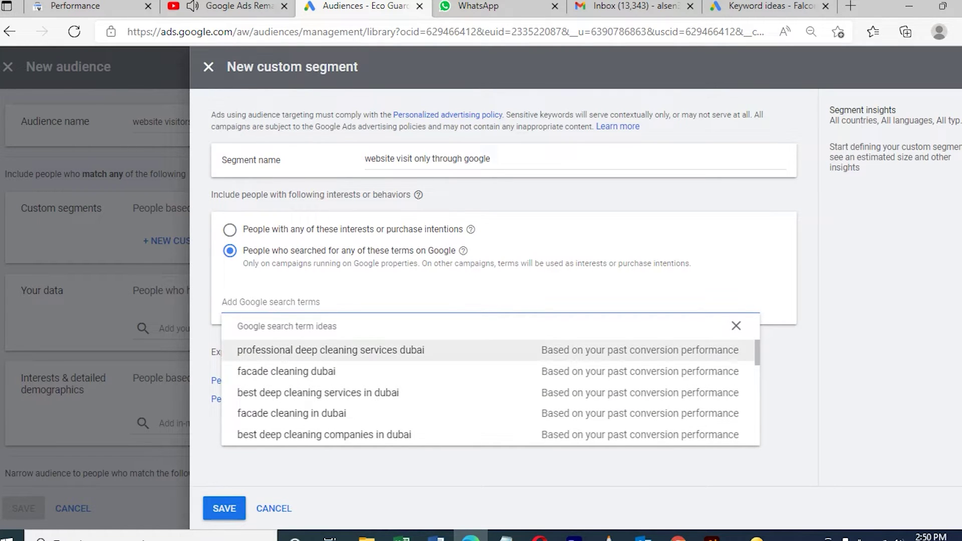
pyautogui.click(330, 350)
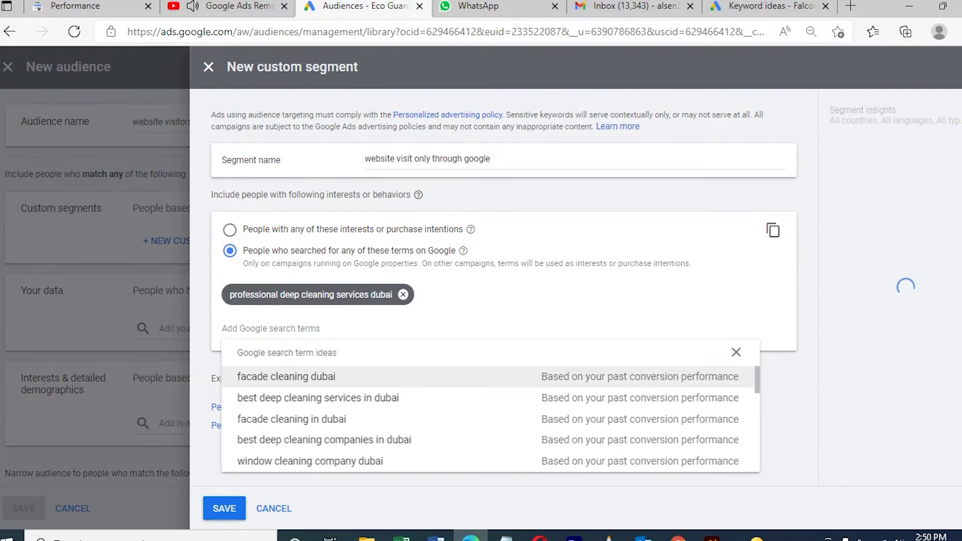
pyautogui.press('Down')
pyautogui.press('Return')
pyautogui.press('Down')
pyautogui.press('Return')
pyautogui.press('Down')
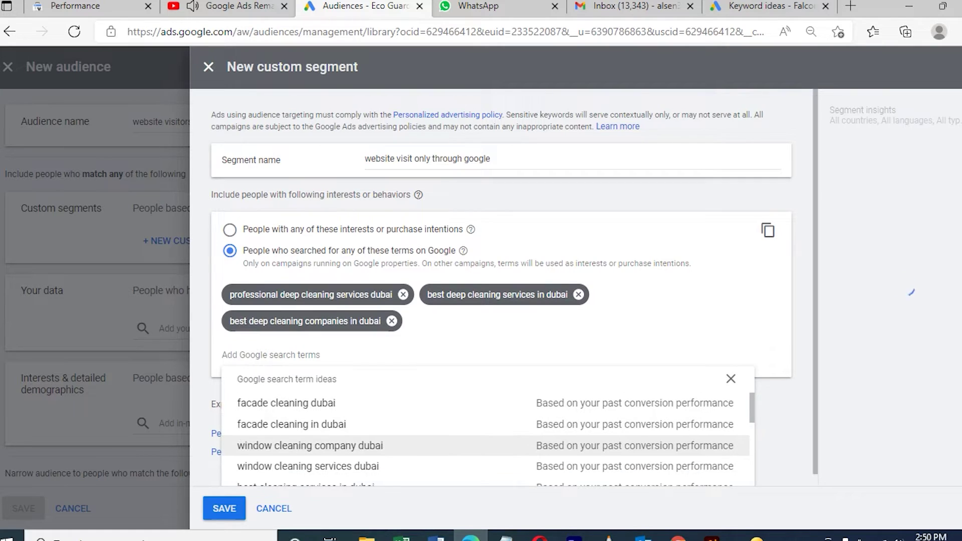
# Switch the custom segment to people with any of these interests or purchase intentions, and discard the added similar-websites condition
pyautogui.click(229, 230)
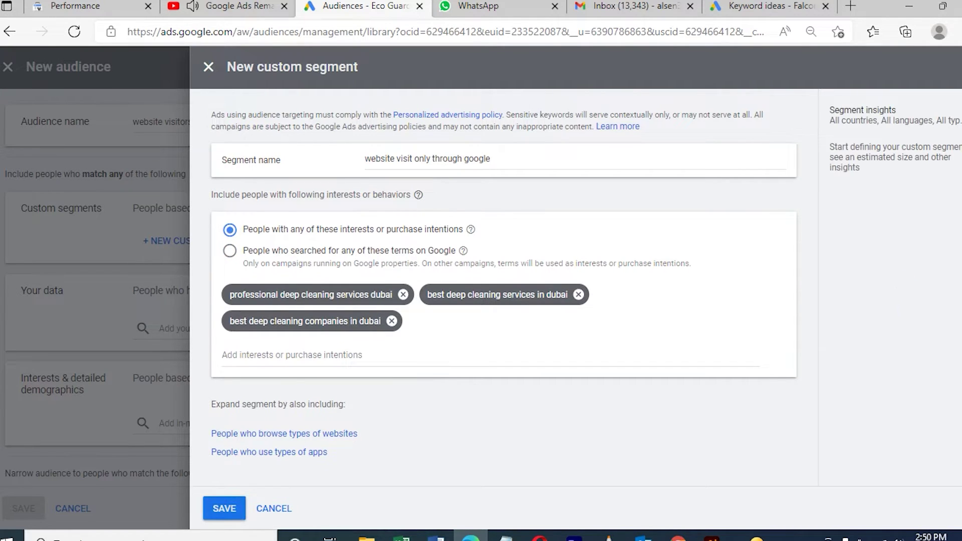
pyautogui.click(284, 433)
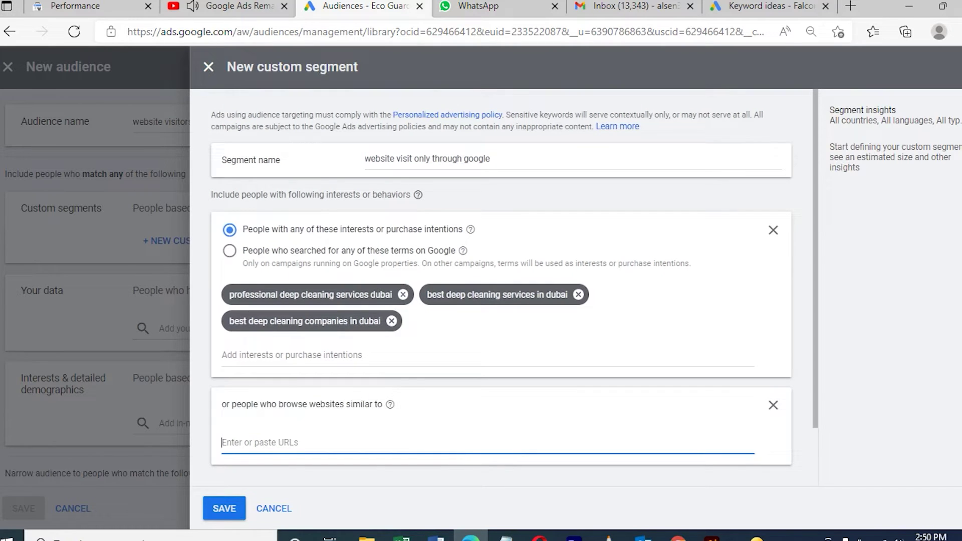
pyautogui.click(773, 405)
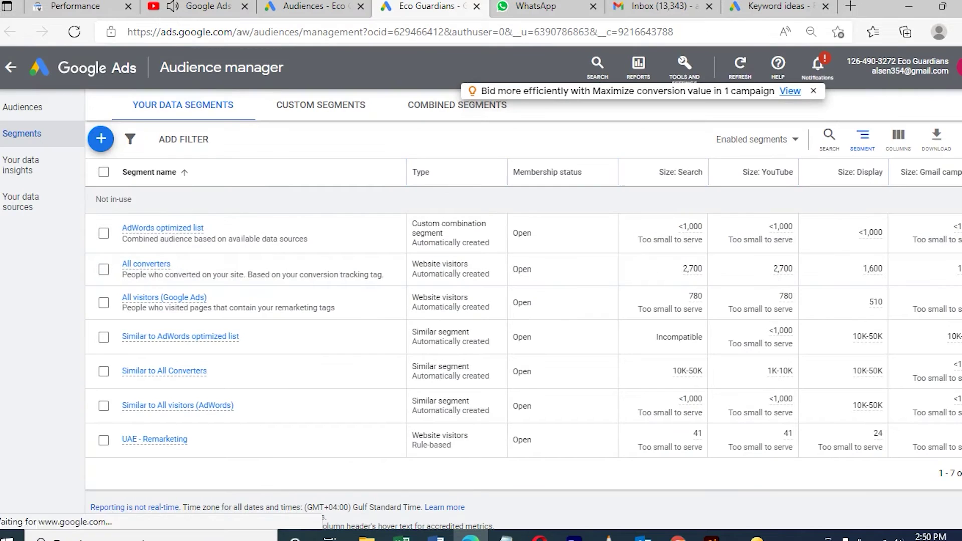
# Start a new website visitors data segment and name it "website visit"
pyautogui.click(99, 138)
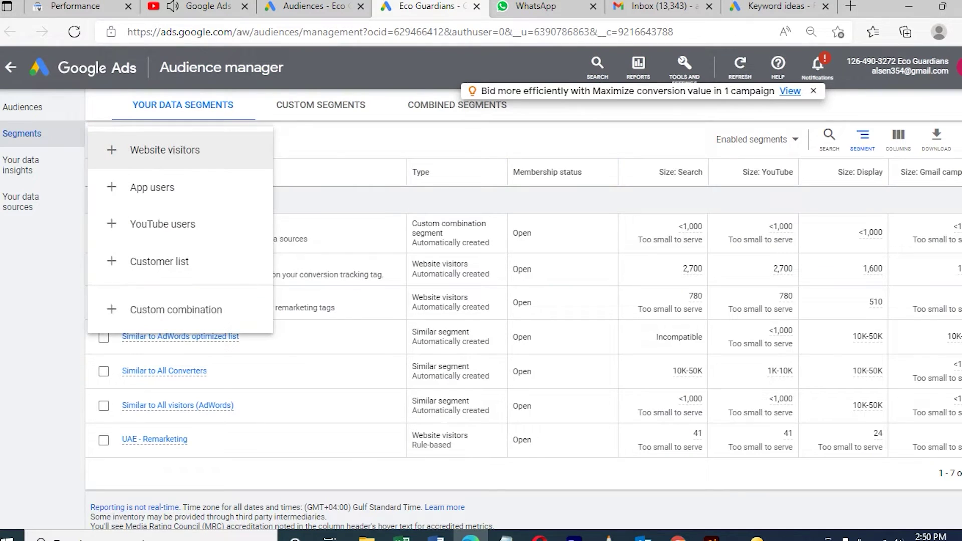
pyautogui.click(141, 150)
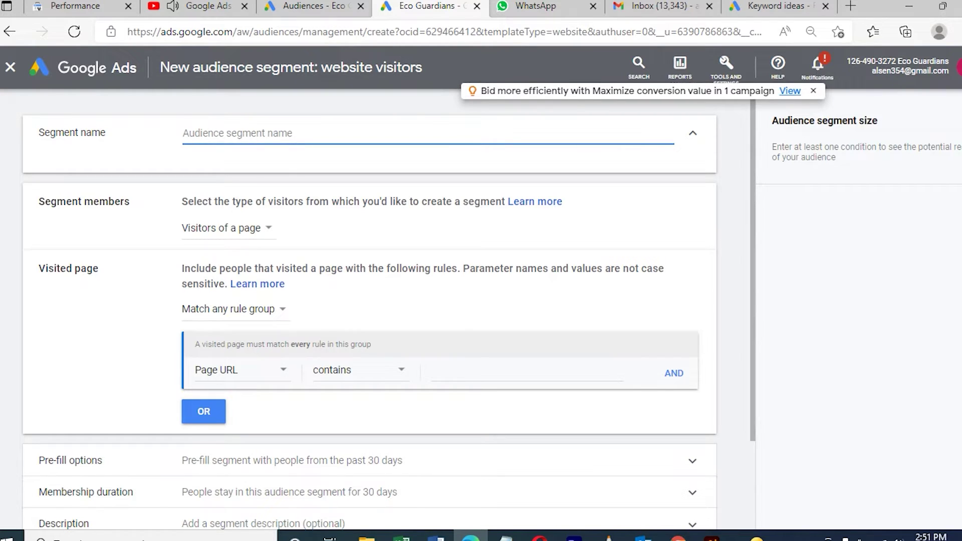
pyautogui.write('website vis')
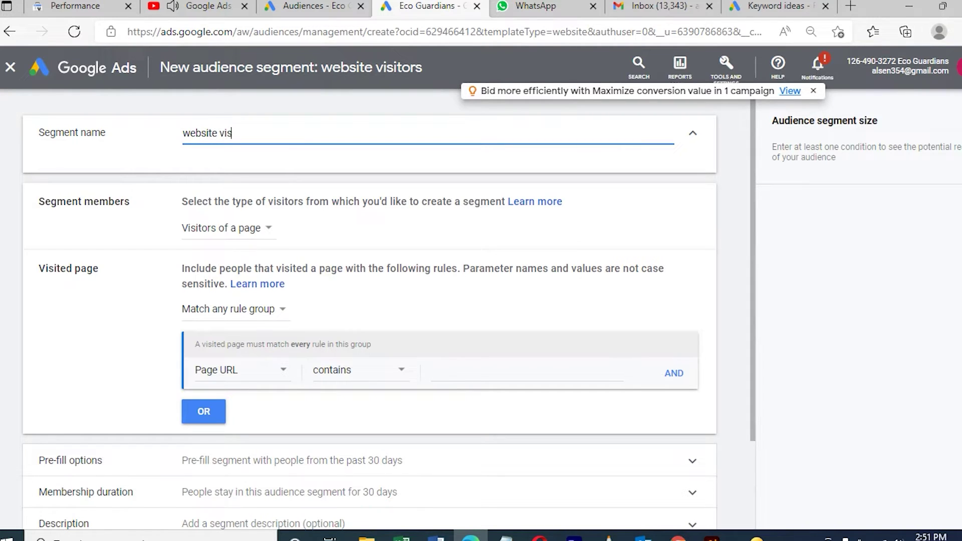
pyautogui.write('it')
# Review the available visitor types, the rule group matching choices and the pre-fill options for the segment
pyautogui.click(228, 228)
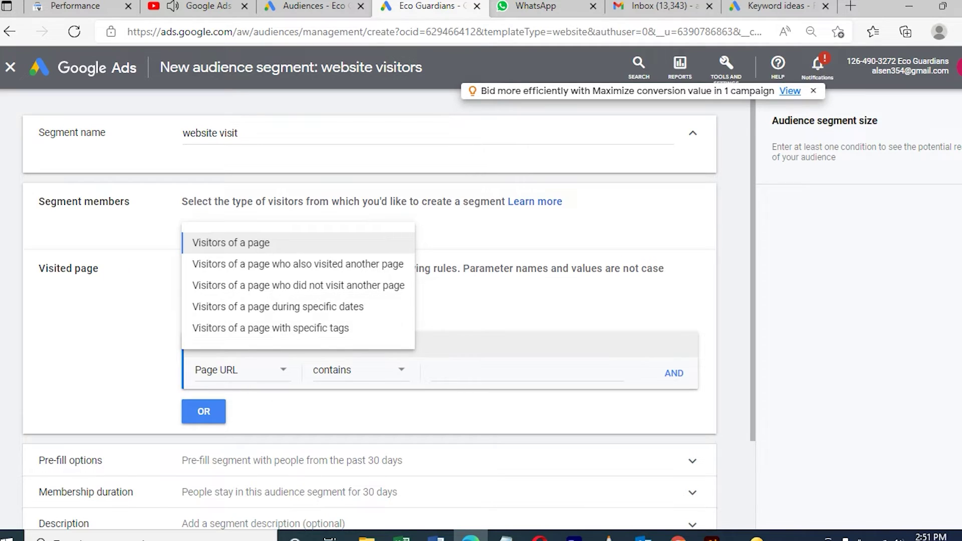
pyautogui.press('Escape')
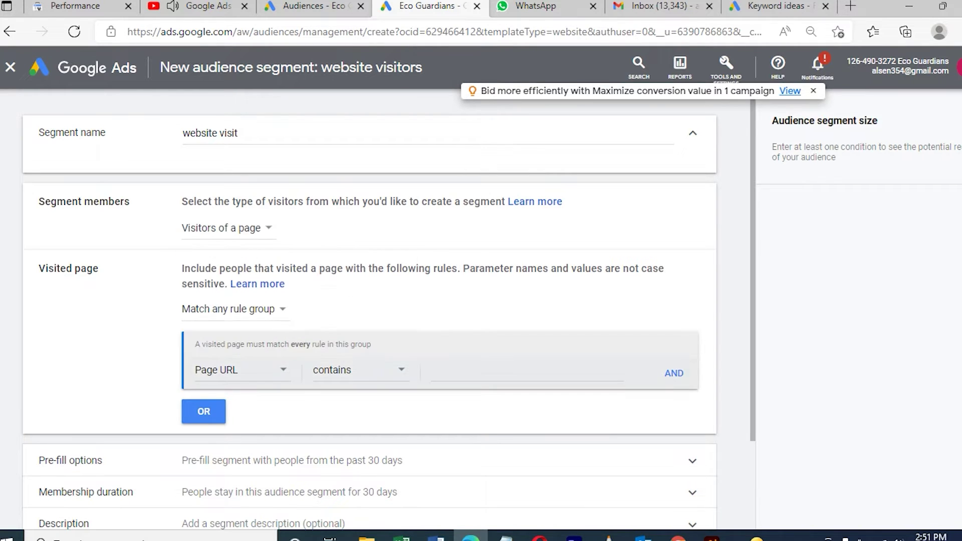
pyautogui.click(233, 309)
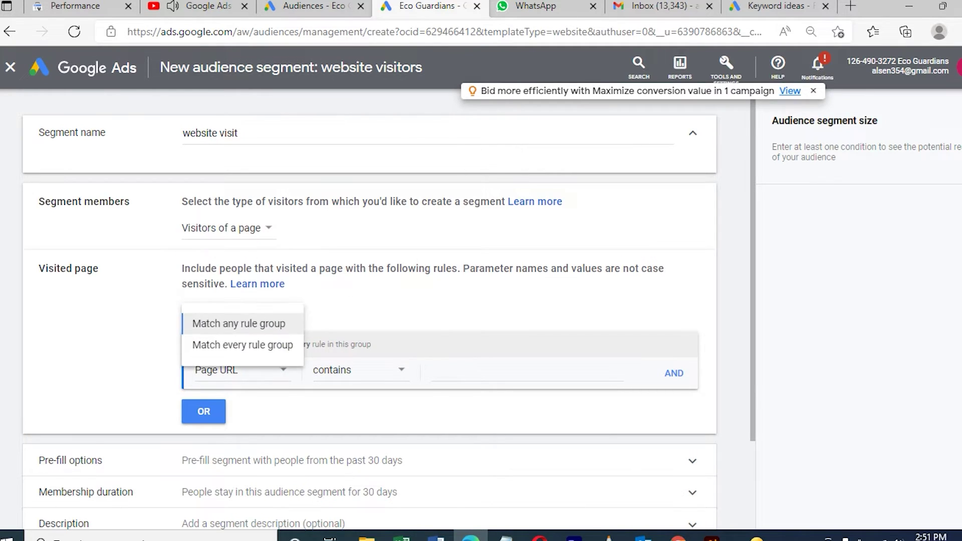
pyautogui.press('Escape')
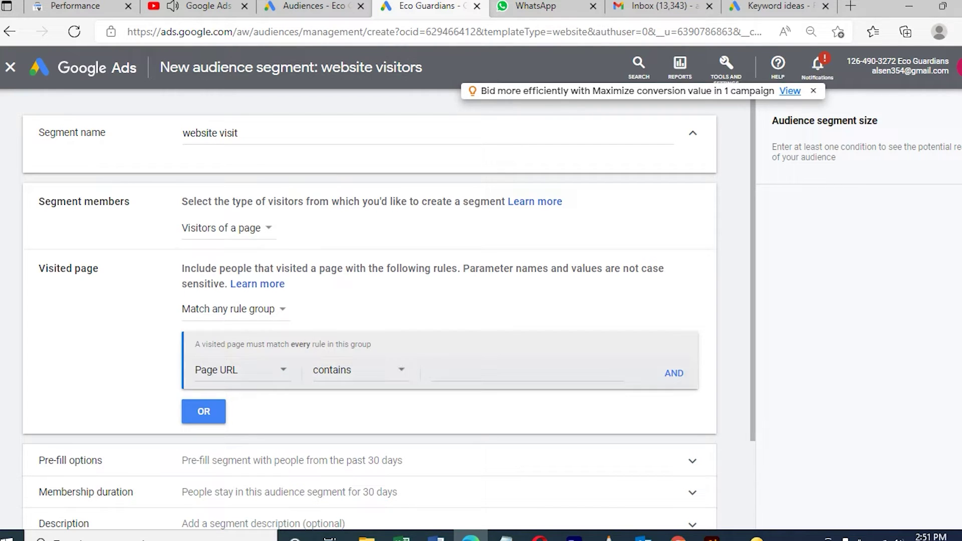
pyautogui.scroll(-1, 388, 310)
pyautogui.moveTo(753, 301); pyautogui.dragTo(752, 352)
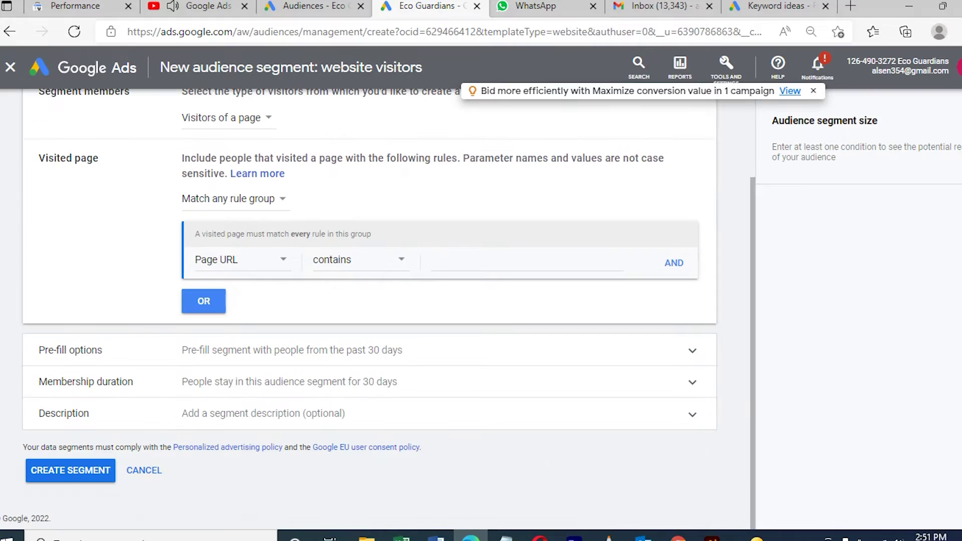
pyautogui.click(292, 351)
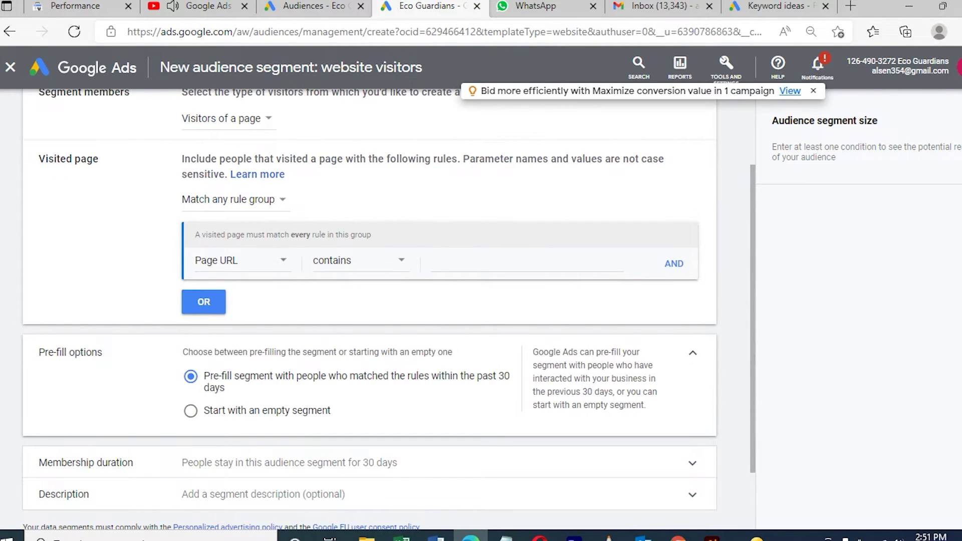
pyautogui.click(431, 261)
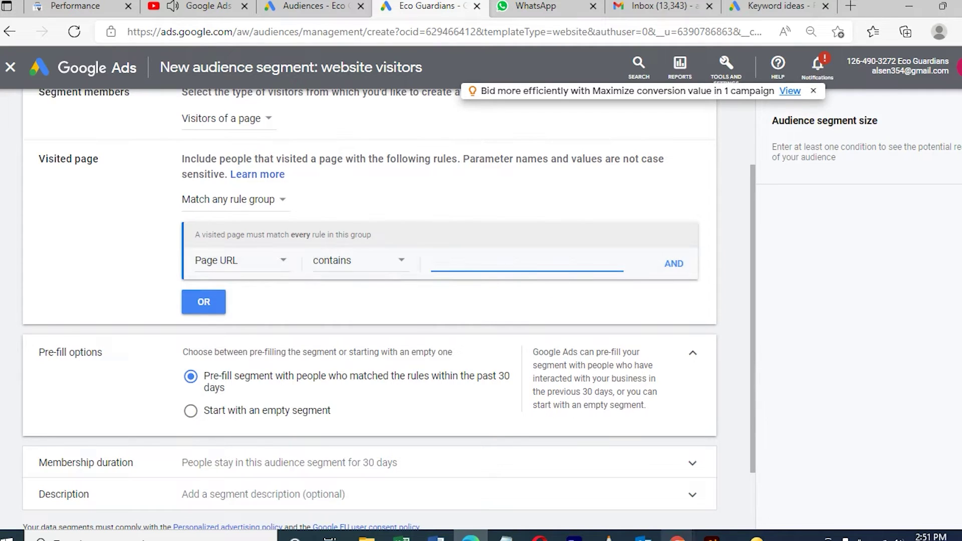
pyautogui.write('https://ecoguardians.ae/')
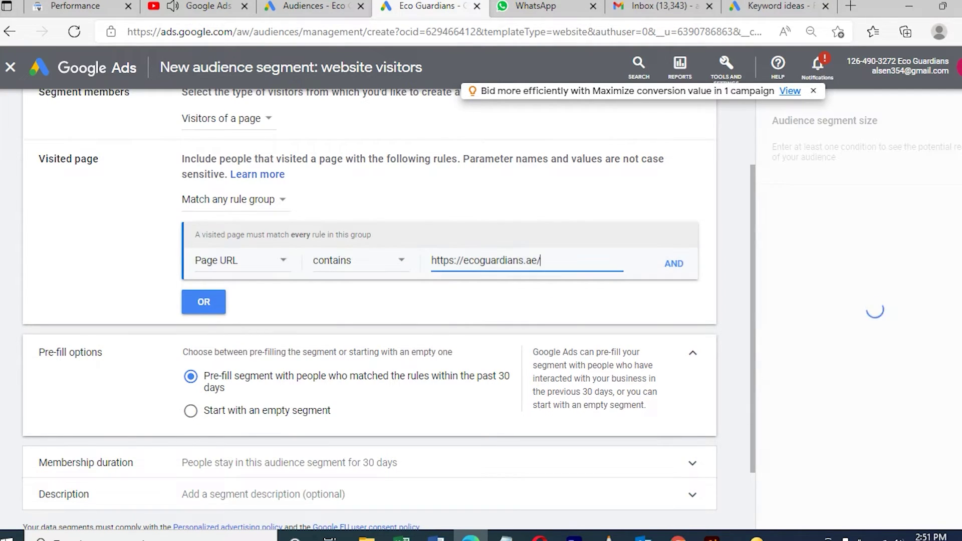
pyautogui.click(203, 301)
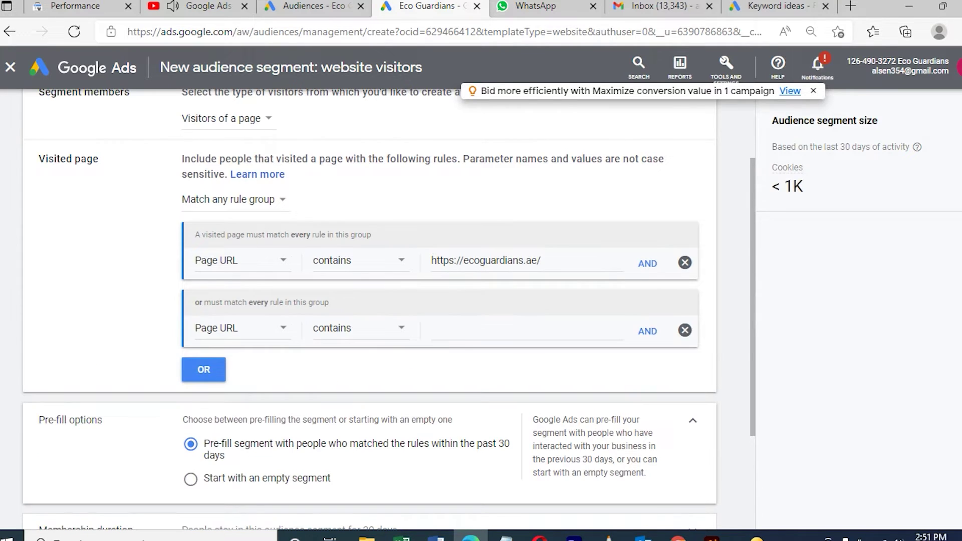
pyautogui.click(685, 330)
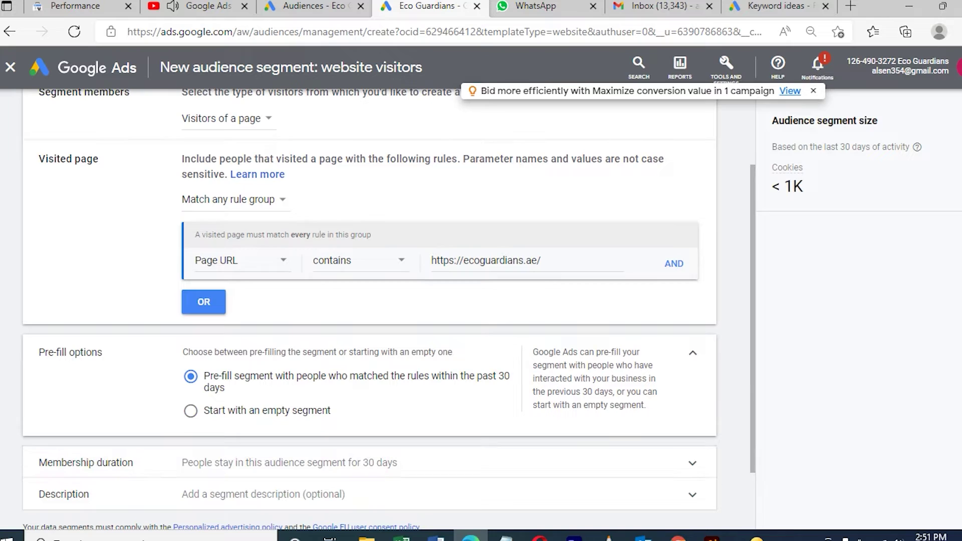
# Set the segment's membership duration to 100 days
pyautogui.scroll(-2, 351, 383)
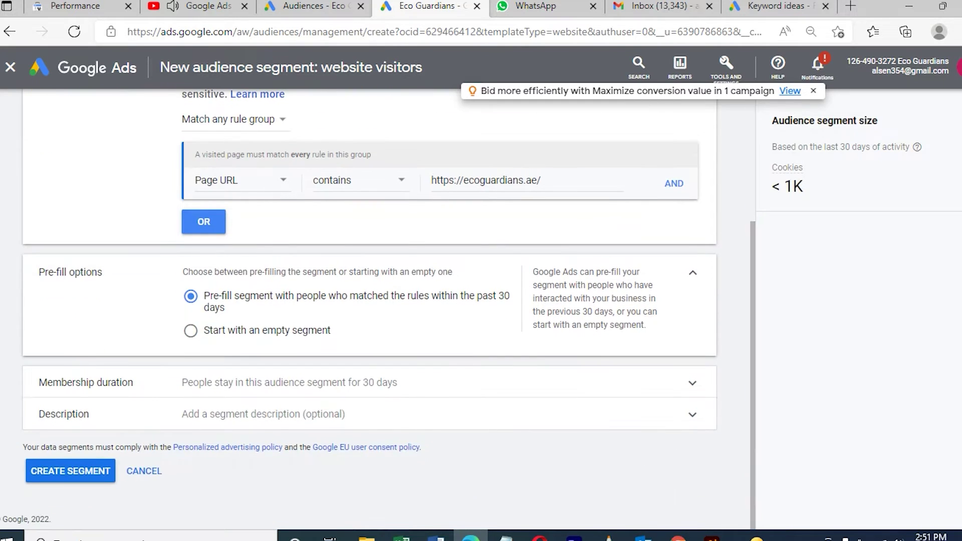
pyautogui.click(351, 382)
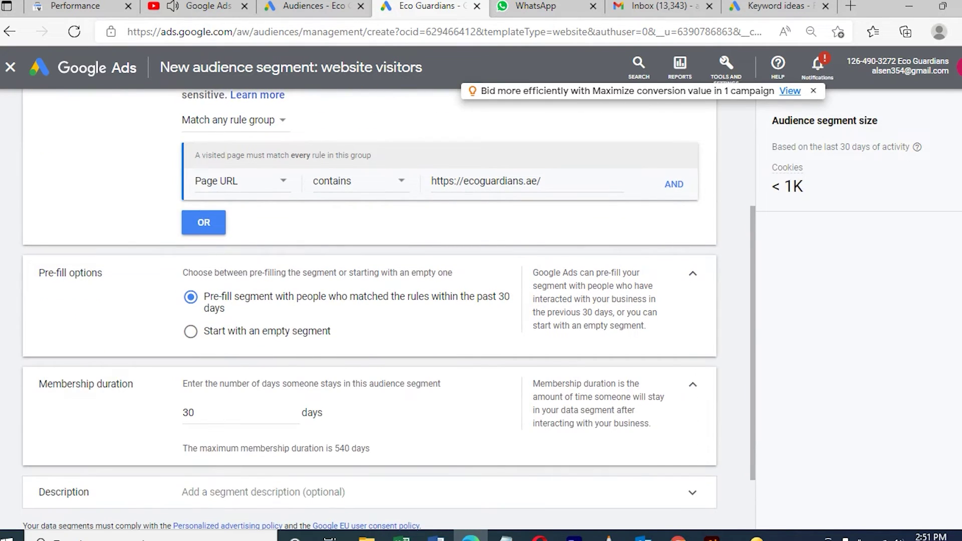
pyautogui.moveTo(195, 413); pyautogui.dragTo(181, 413)
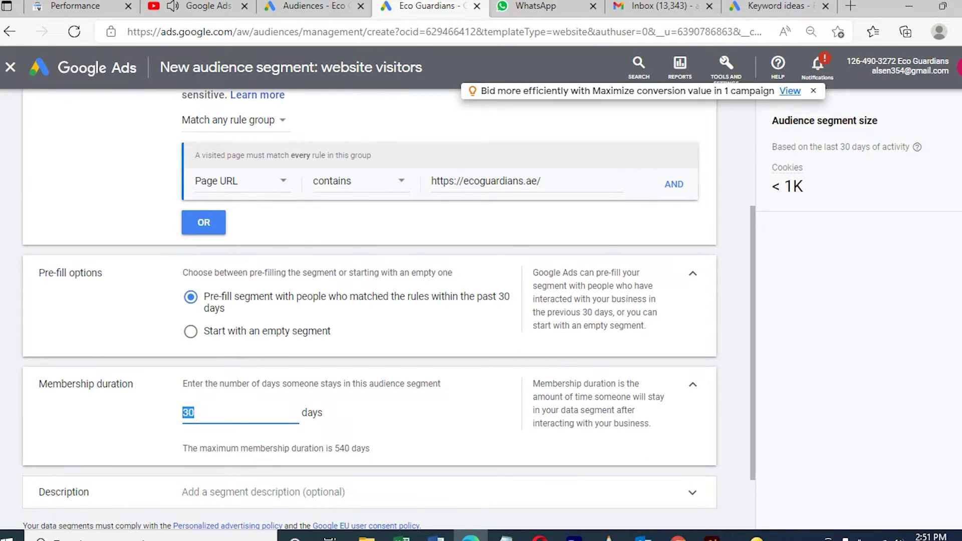
pyautogui.write('100')
# Create the segment with its description left empty, and open the membership status choices of "website visit"
pyautogui.scroll(-2, 370, 300)
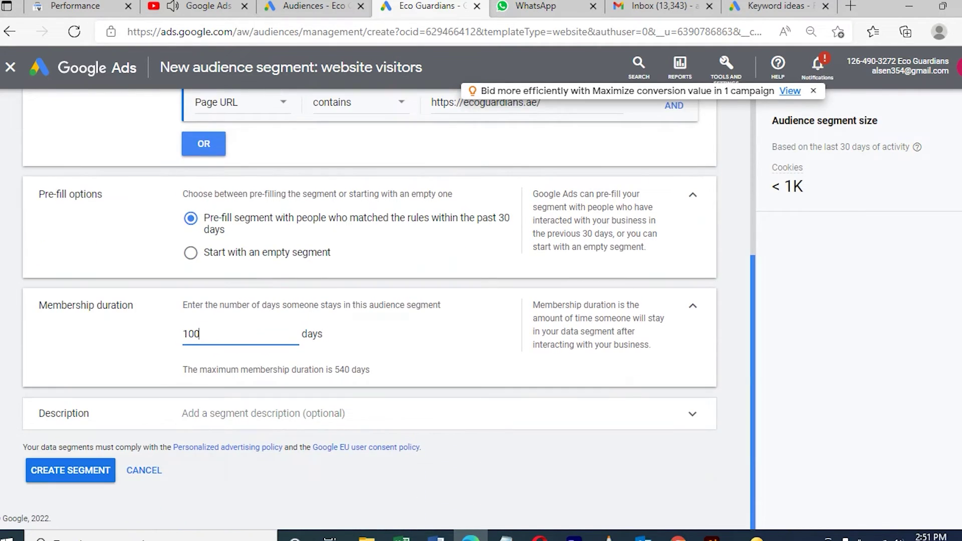
pyautogui.click(263, 413)
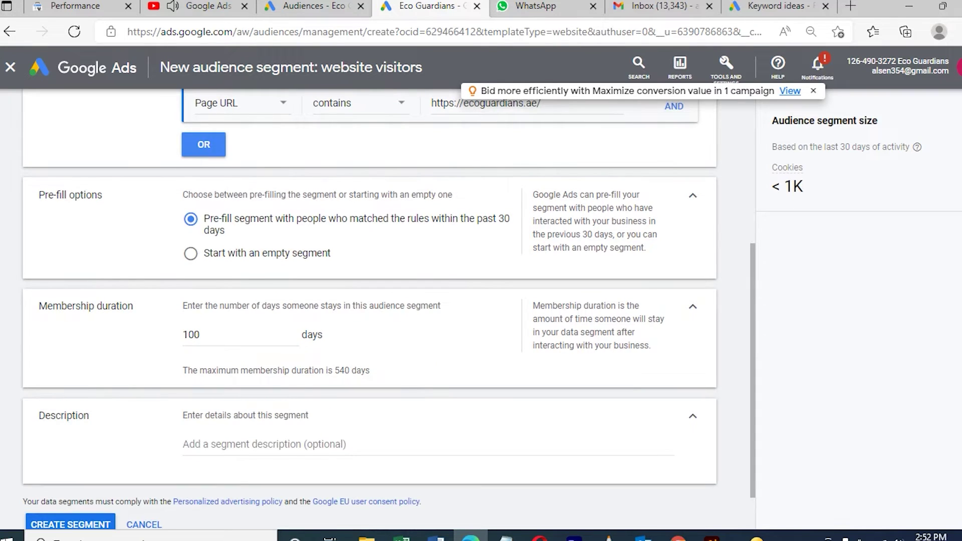
pyautogui.click(70, 524)
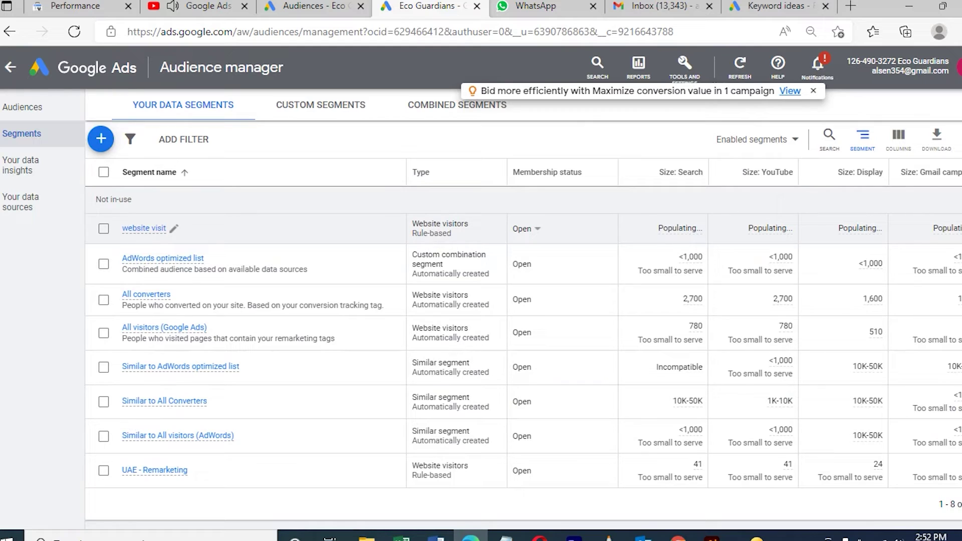
pyautogui.click(525, 229)
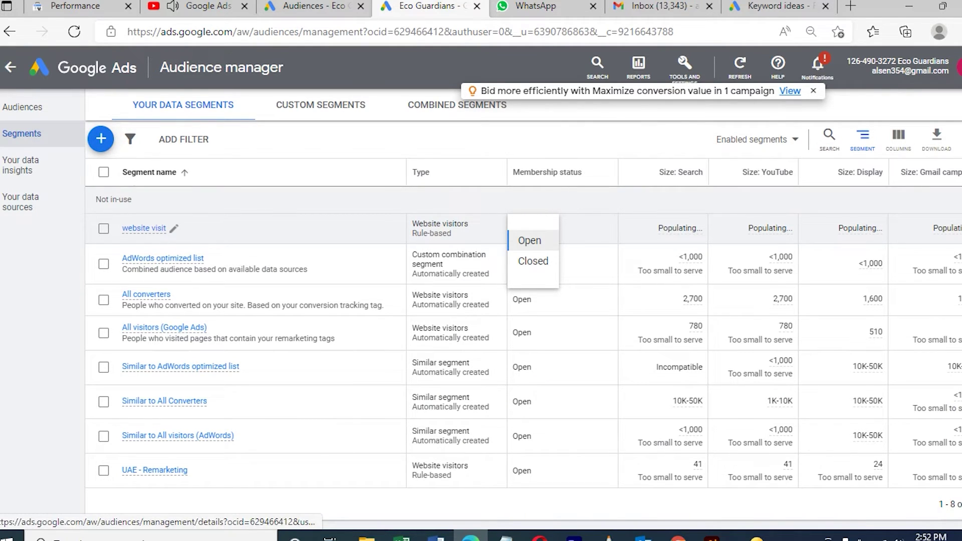
# Open the details of the "All converters" segment and check which networks and campaign types it is eligible for
pyautogui.click(144, 228)
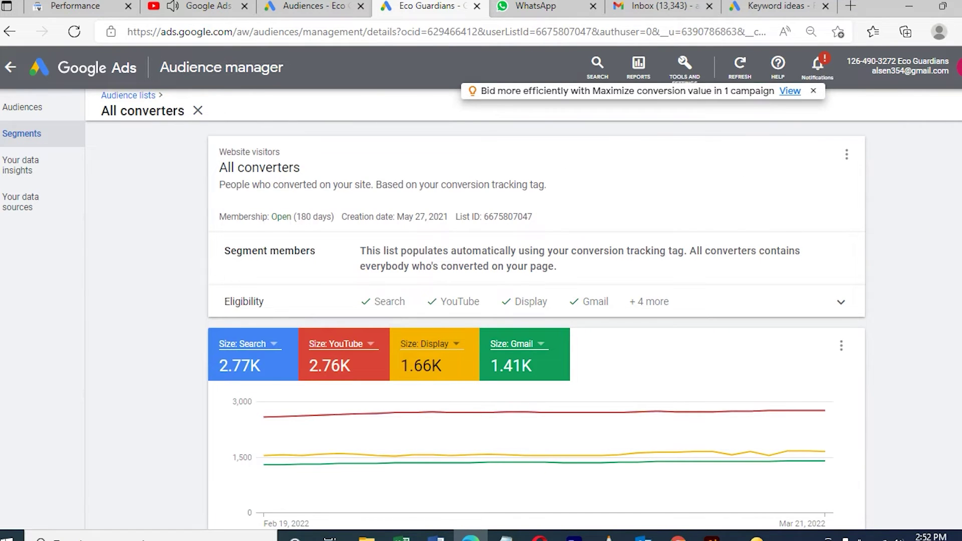
pyautogui.scroll(-2, 536, 326)
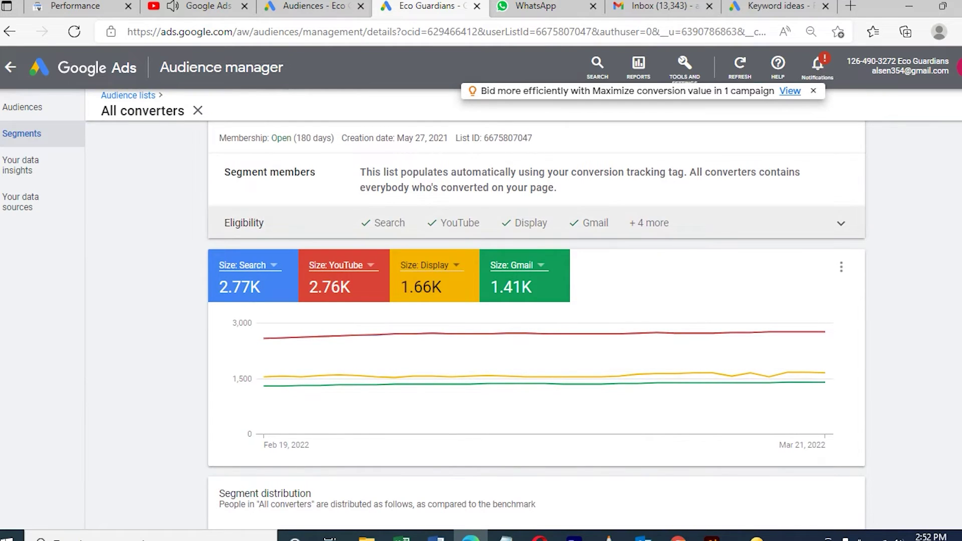
pyautogui.click(841, 223)
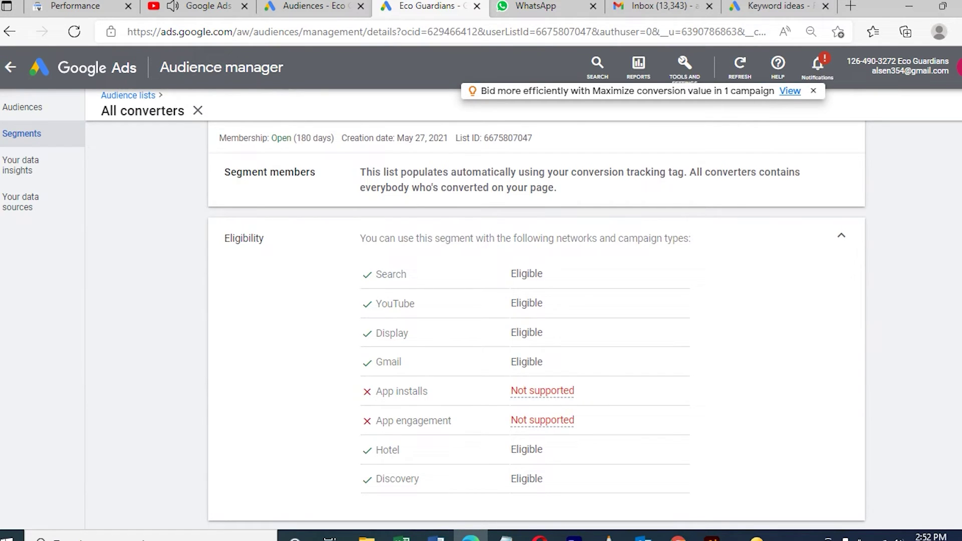
pyautogui.click(841, 235)
# Review the "All converters" segment distribution by demographics, locations and devices
pyautogui.scroll(-6, 537, 326)
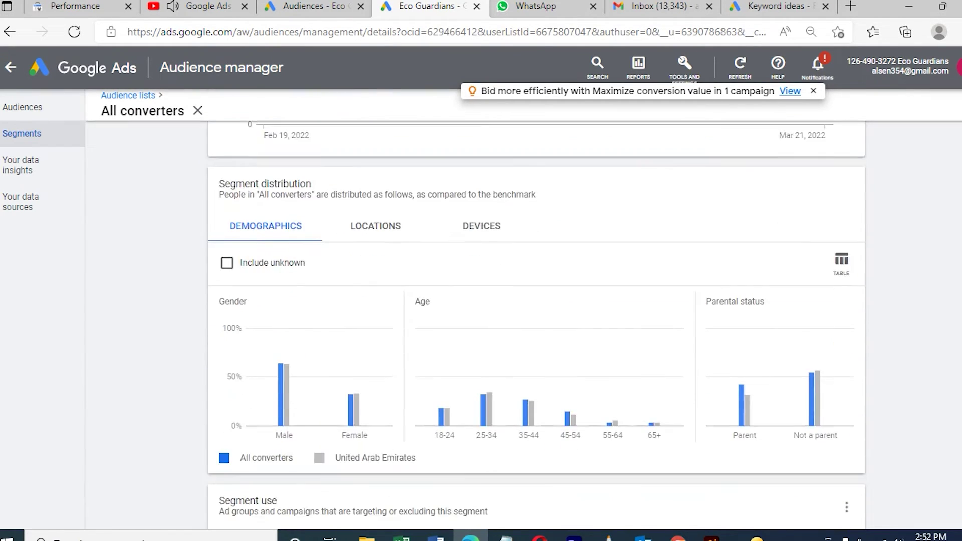
pyautogui.scroll(-3, 536, 326)
pyautogui.scroll(2, 536, 325)
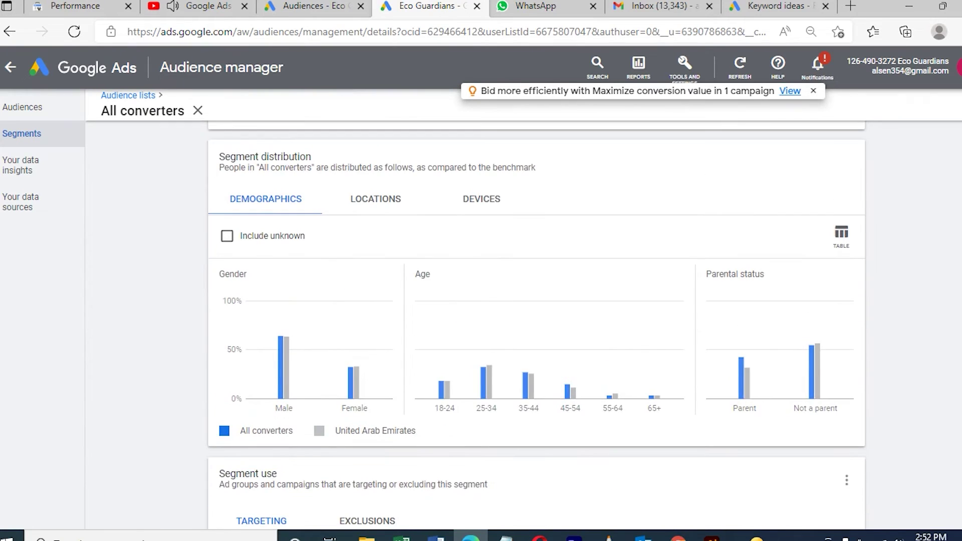
pyautogui.scroll(1, 536, 326)
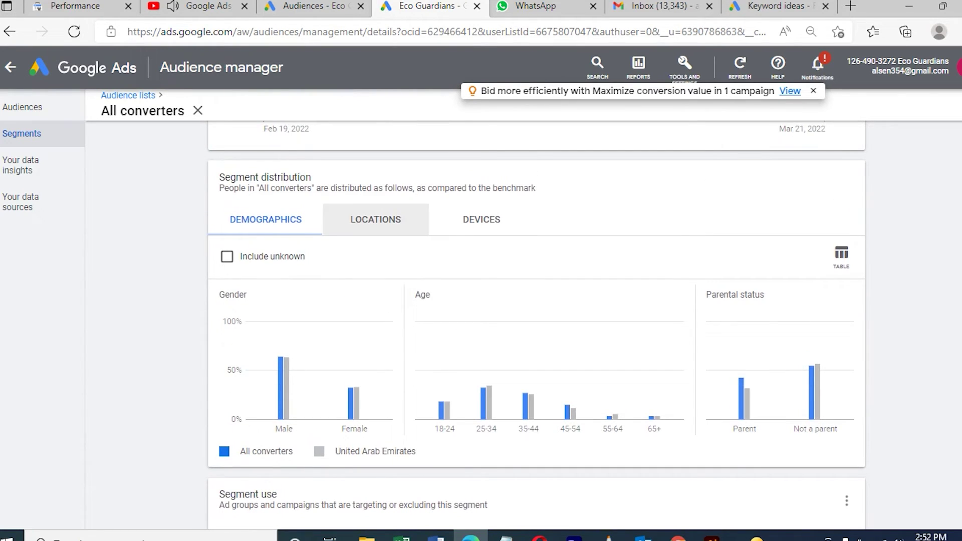
pyautogui.click(375, 263)
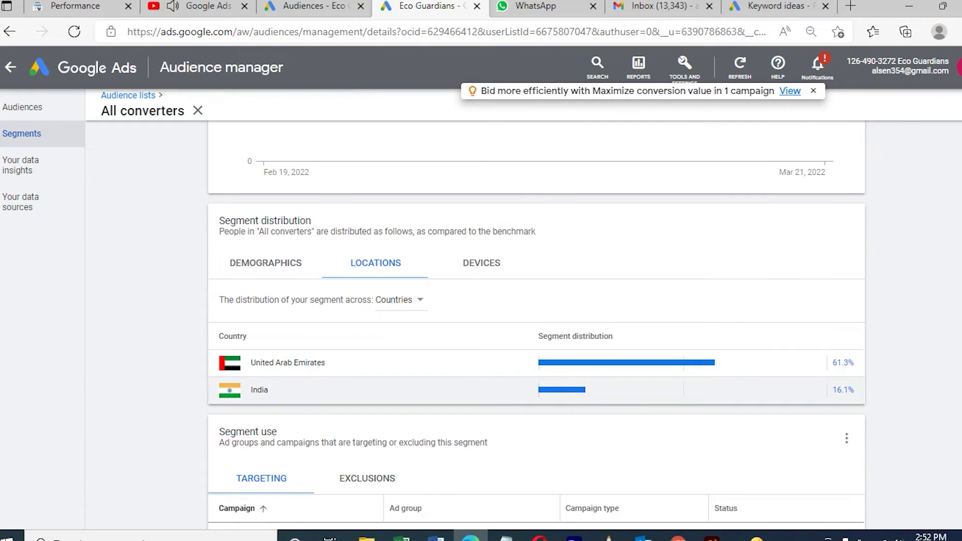
pyautogui.click(482, 262)
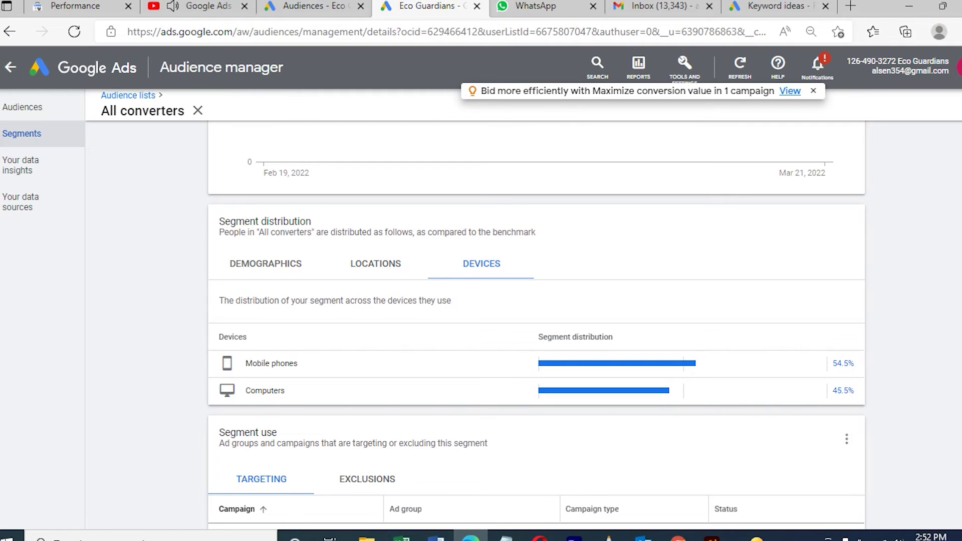
# Leave the audience manager and open the audience segments of the "Call Campaign Community" campaign for editing
pyautogui.hotkey('alt', 'Left')
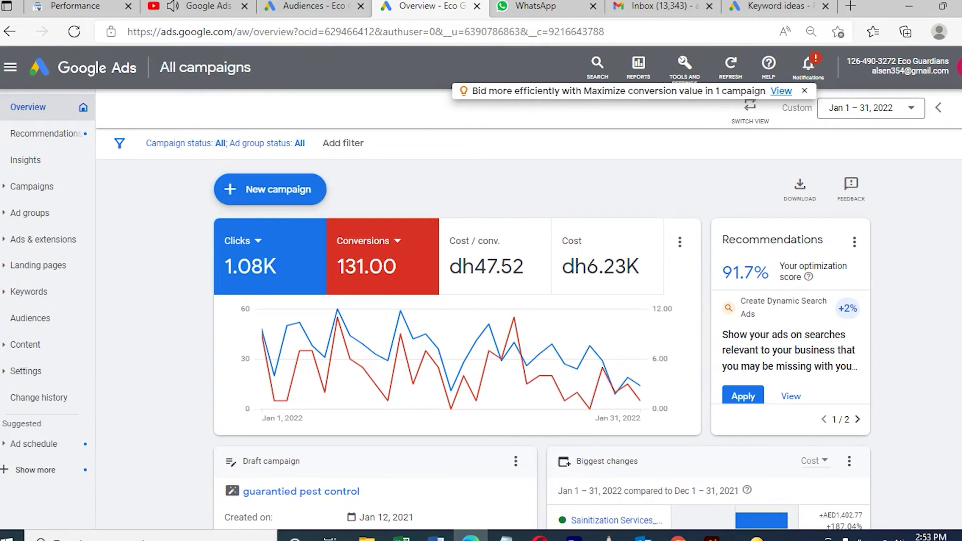
pyautogui.click(31, 186)
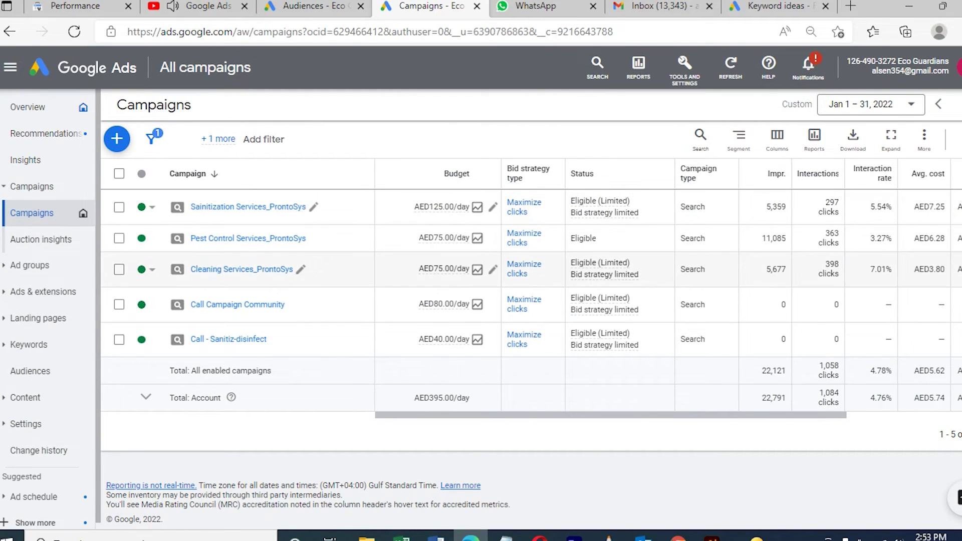
pyautogui.click(237, 305)
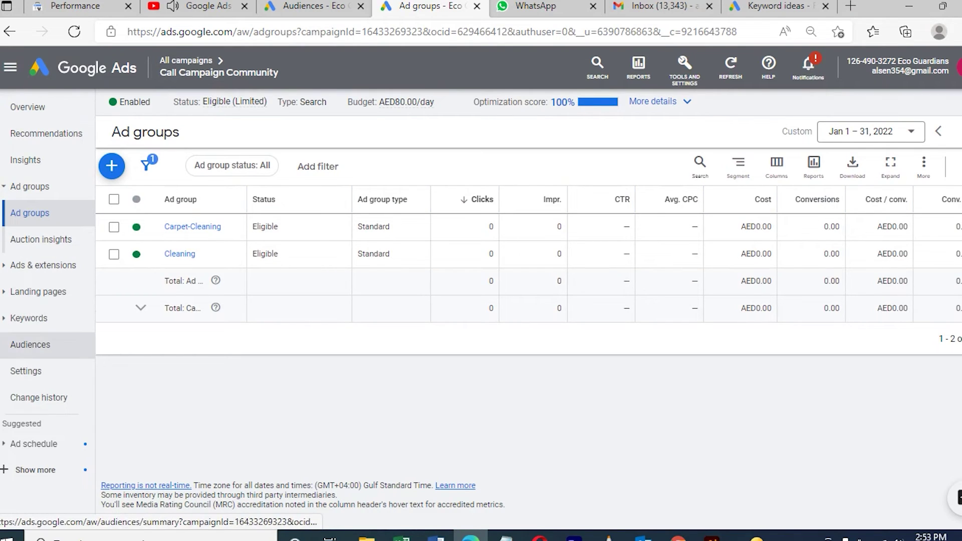
pyautogui.click(30, 345)
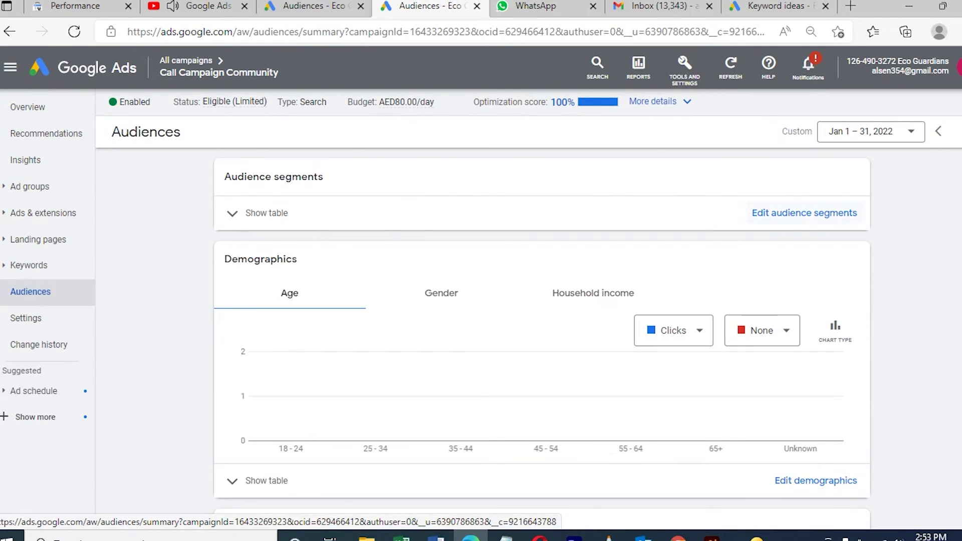
pyautogui.click(805, 213)
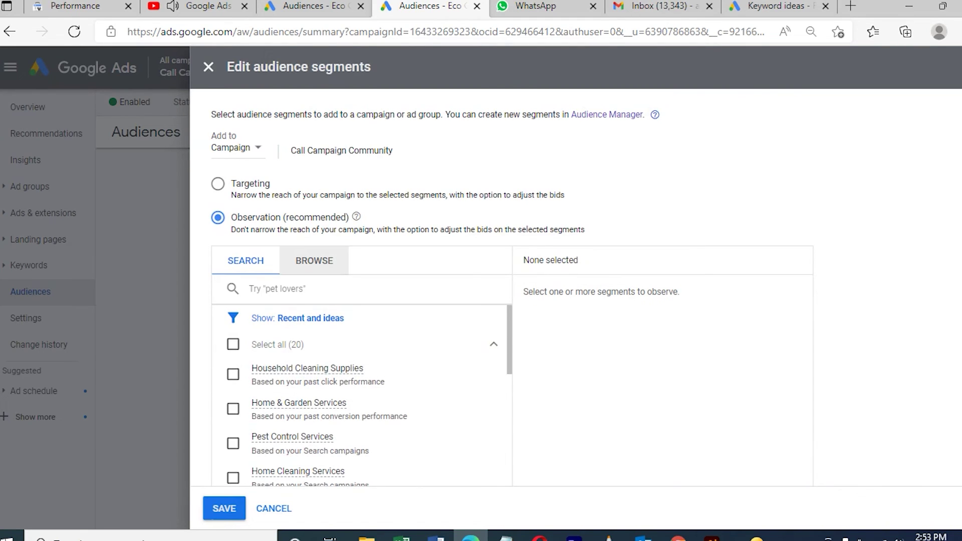
# Add the website visitor segments "All visitors (Google Ads)" and "UAE - Remarketing" to the campaign in observation mode and save
pyautogui.click(315, 260)
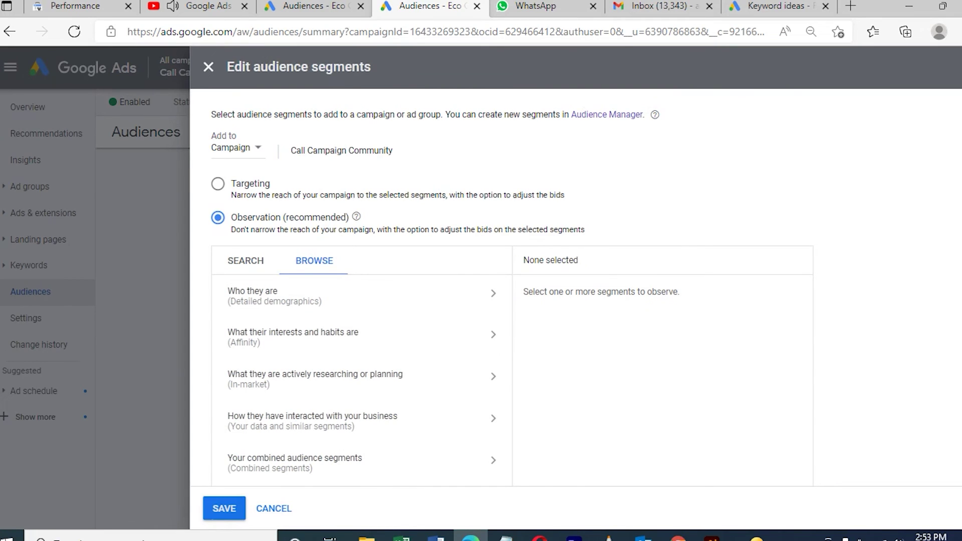
pyautogui.click(313, 420)
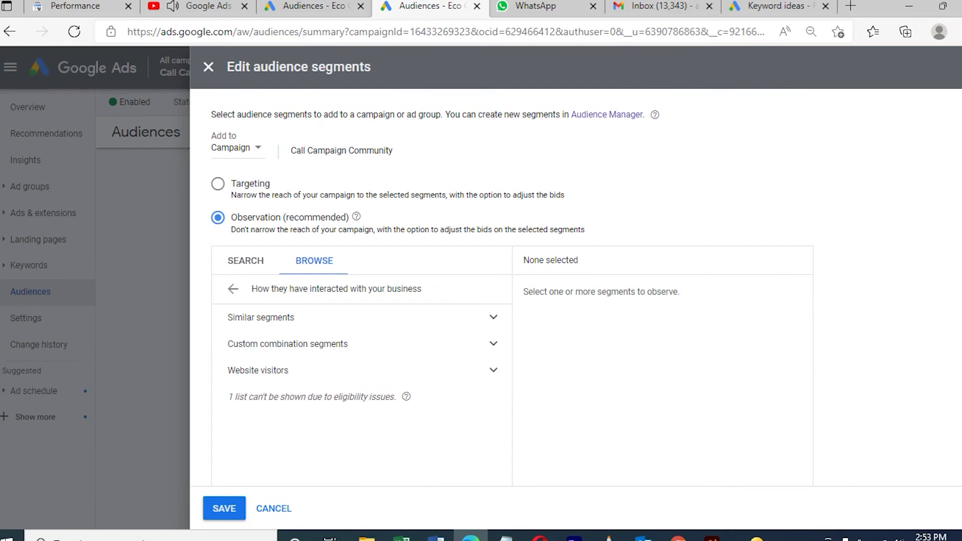
pyautogui.click(313, 371)
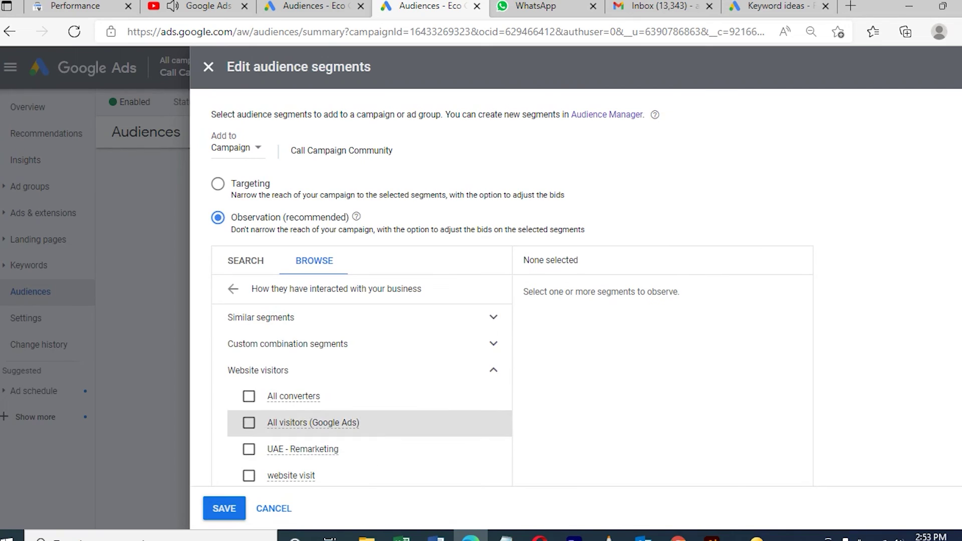
pyautogui.click(249, 423)
pyautogui.click(249, 449)
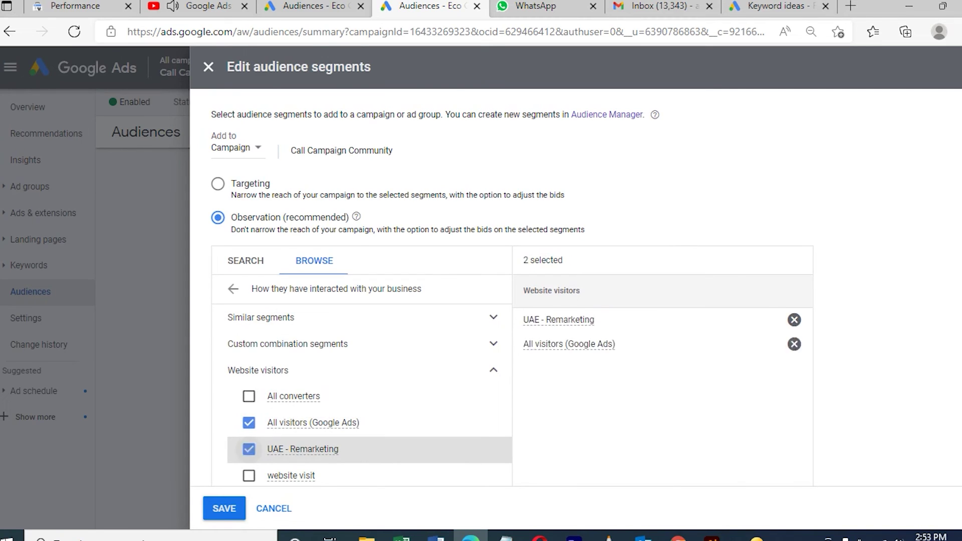
pyautogui.click(249, 449)
pyautogui.click(249, 449)
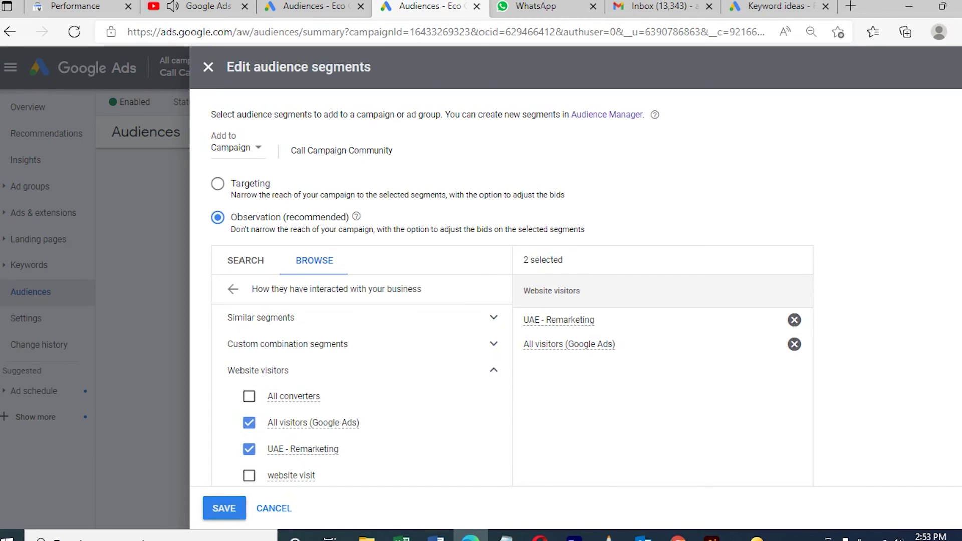
pyautogui.click(224, 508)
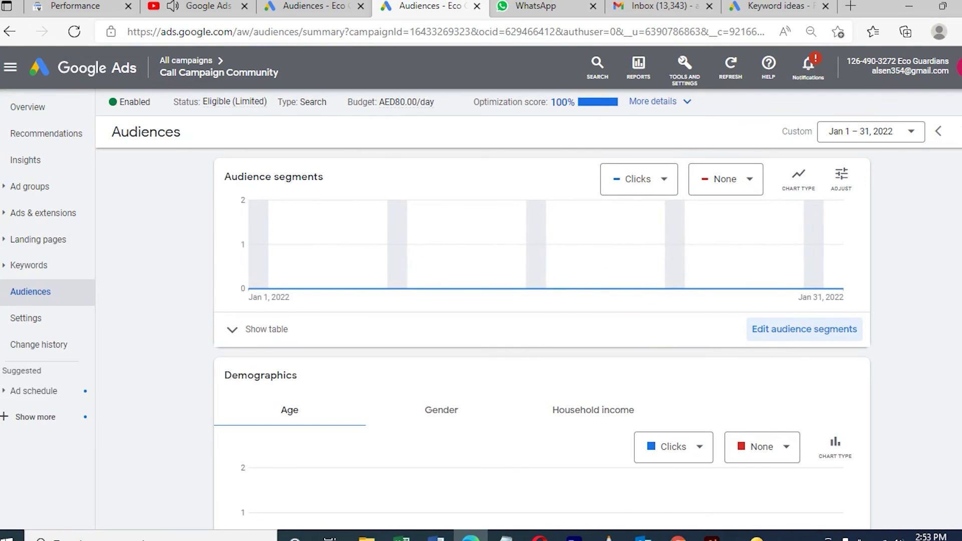
# Look over the campaign's audiences page and return to the list of all campaigns
pyautogui.scroll(-4, 541, 341)
pyautogui.scroll(4, 541, 341)
pyautogui.click(186, 60)
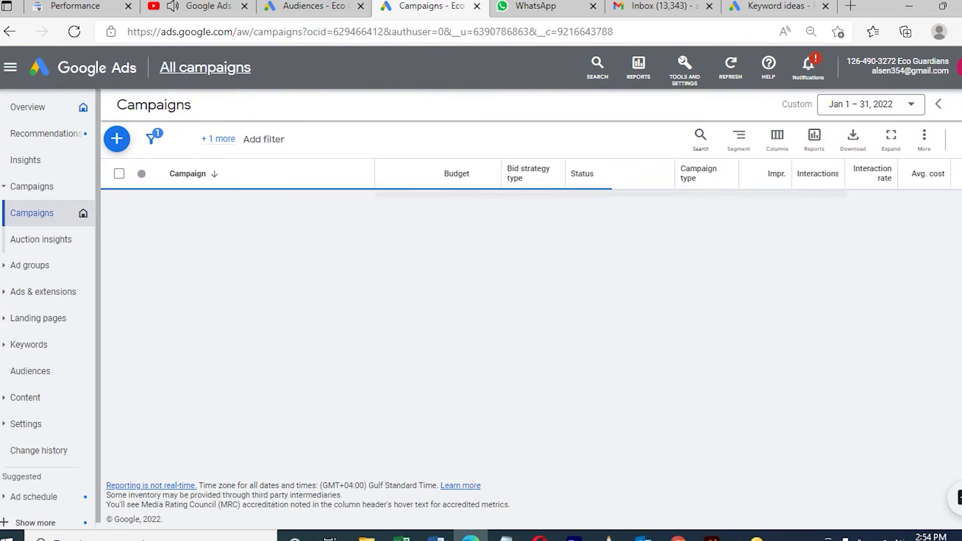